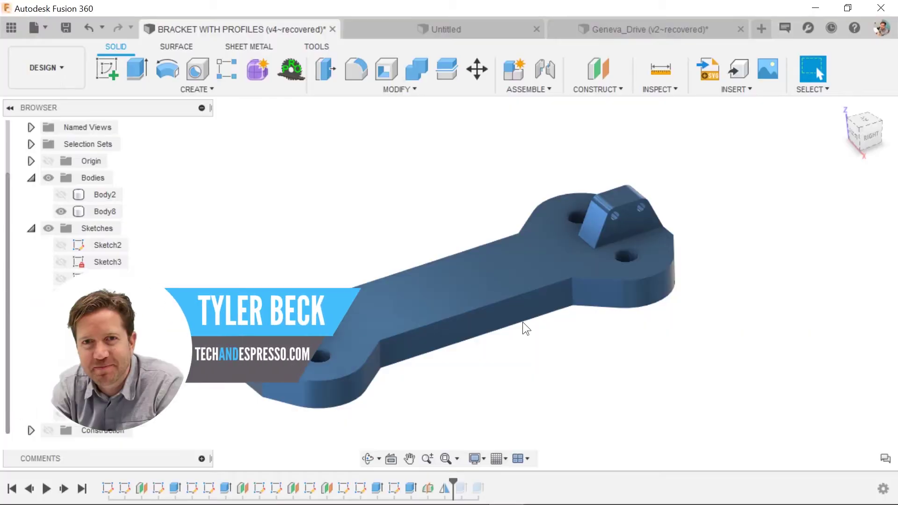
Select the bracket body Body8, rotate the view, and dismiss the marking menu unused.
click(523, 322)
shift+middle_drag(522, 321, 462, 249)
right_click(422, 194)
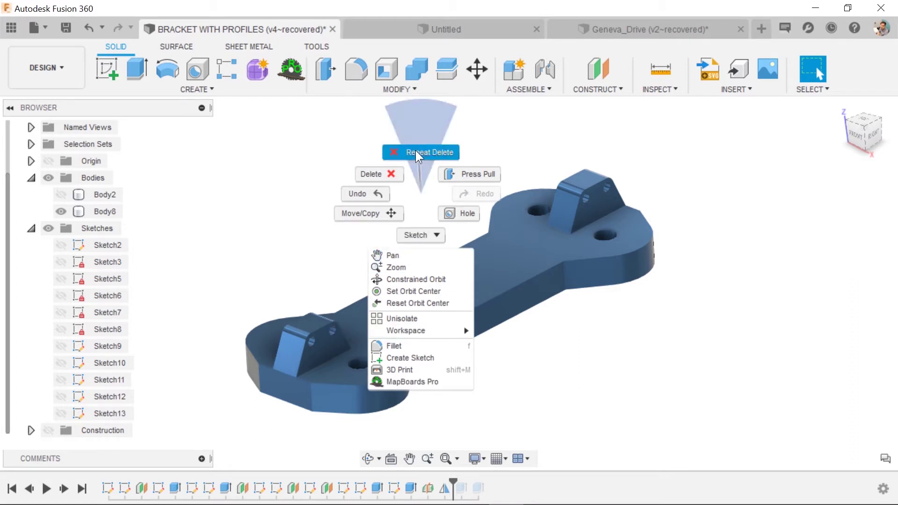
click(504, 176)
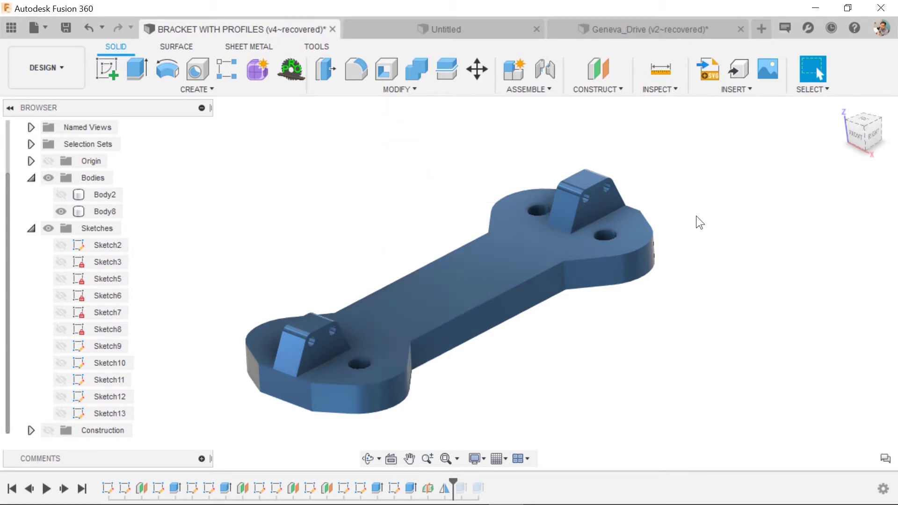
Fillet the long top edge of the bone-shaped bracket.
key(f)
click(461, 245)
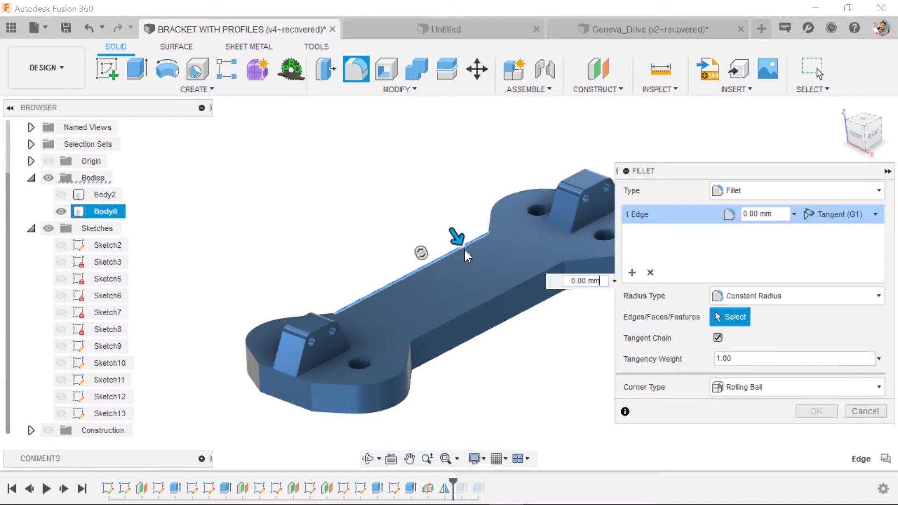
key(Return)
Run Repeat Fillet from the right-click marking menu, then reopen the menu over the model.
right_click(417, 174)
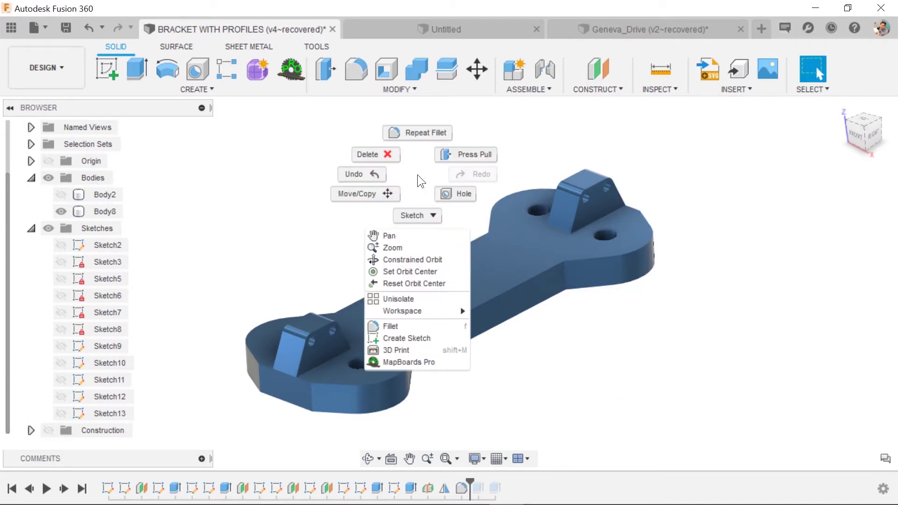
click(415, 134)
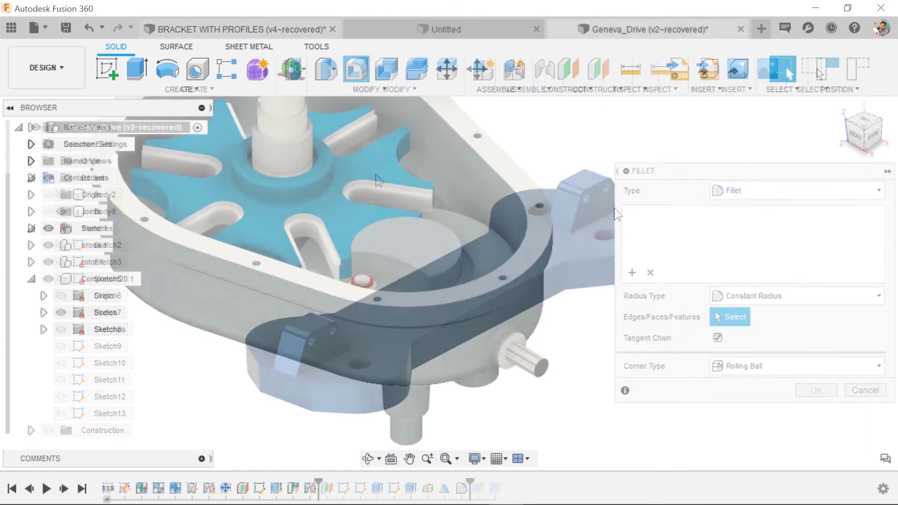
right_click(635, 203)
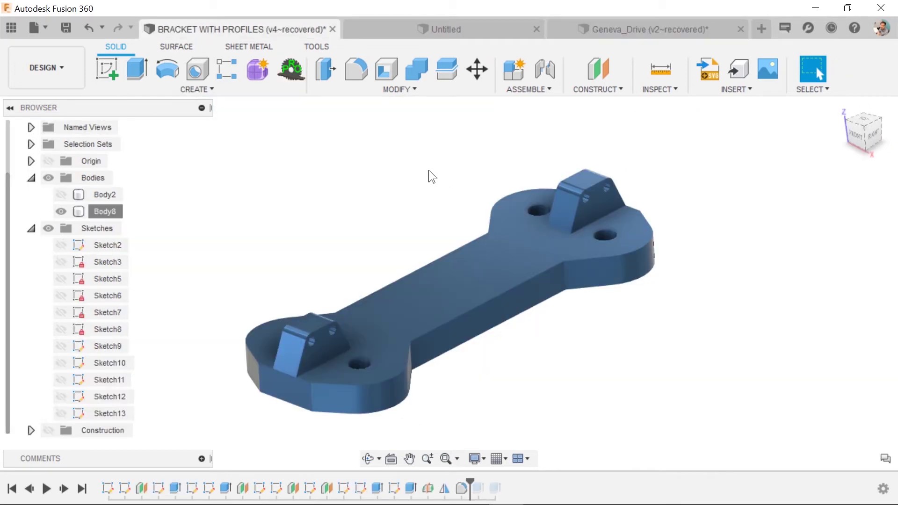
right_click(429, 171)
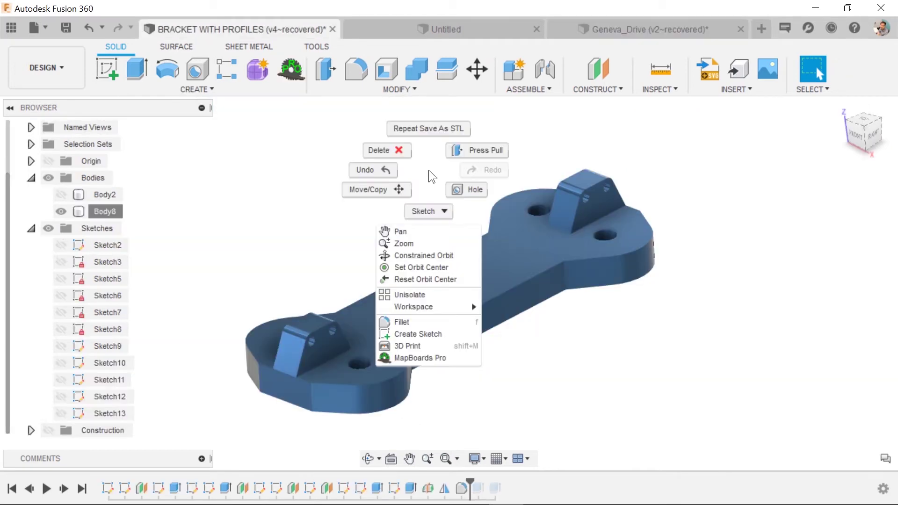
click(427, 128)
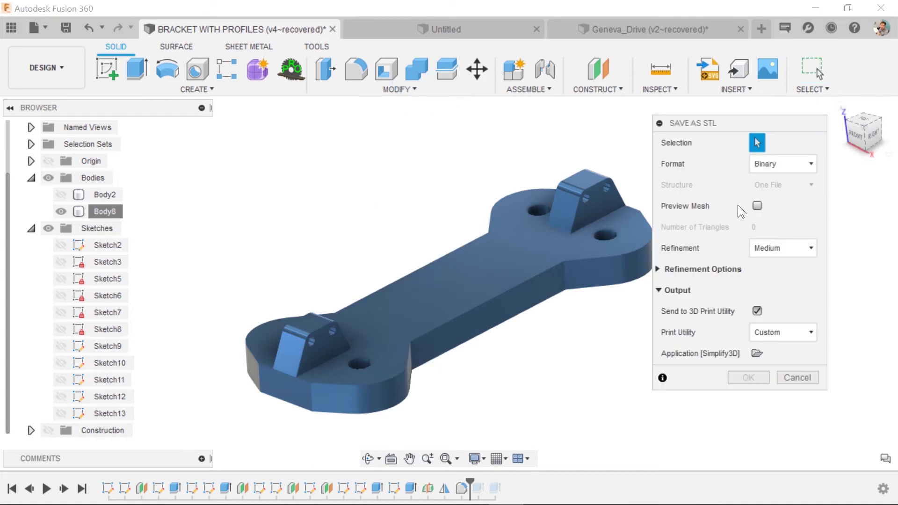
click(759, 373)
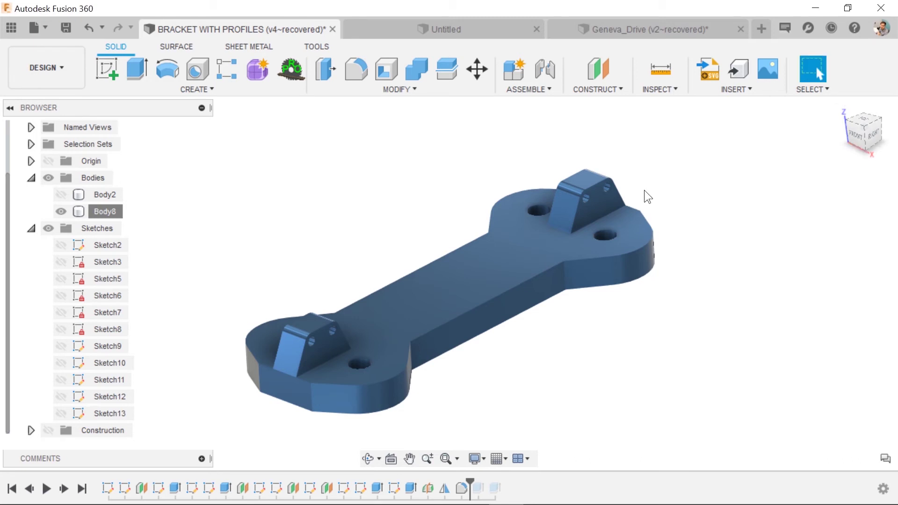